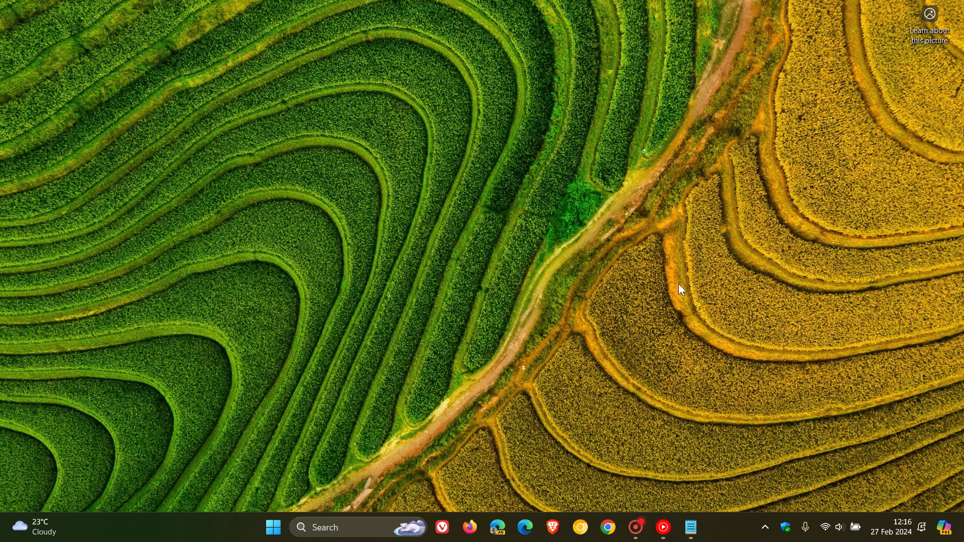
Open Settings from Start and go to the Windows Update page
click(273, 527)
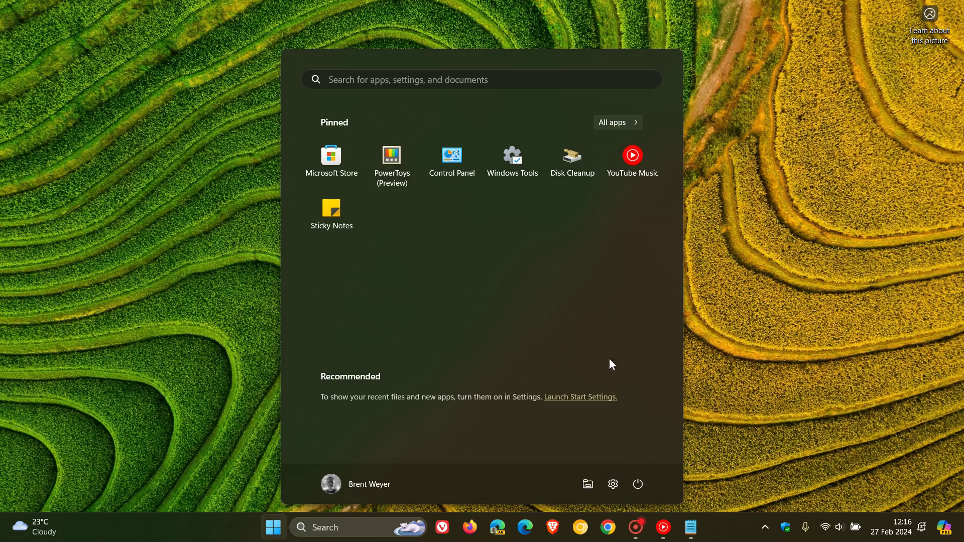
click(617, 483)
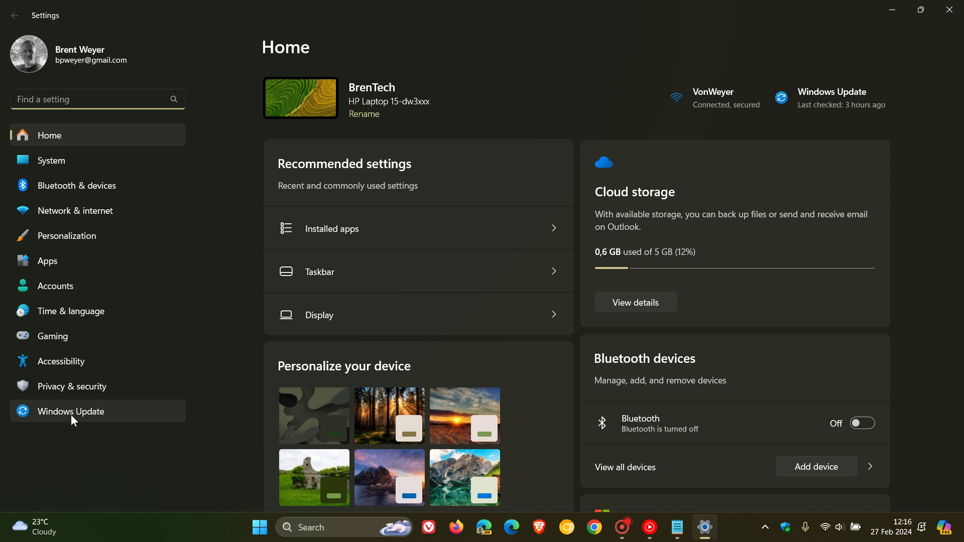
click(71, 412)
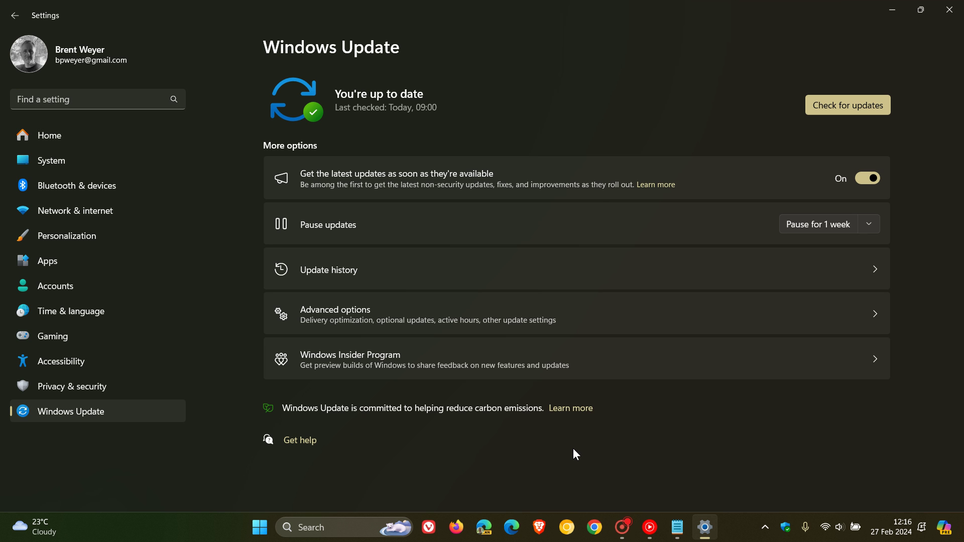
Show the update history with KB5034765 listed as the latest cumulative update
click(567, 272)
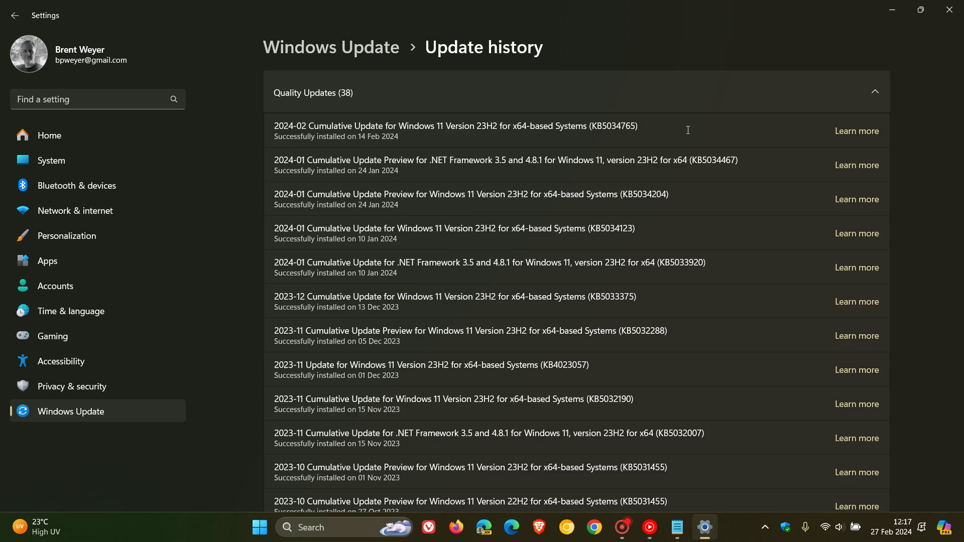
Minimize Settings and bring up the Notepad note holding the path C:\$WinREAgent
click(895, 14)
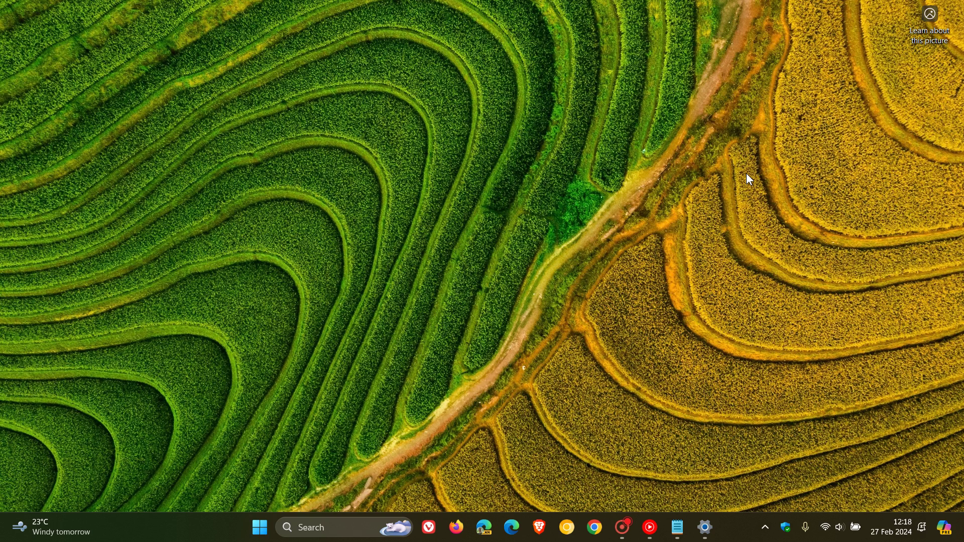
click(677, 527)
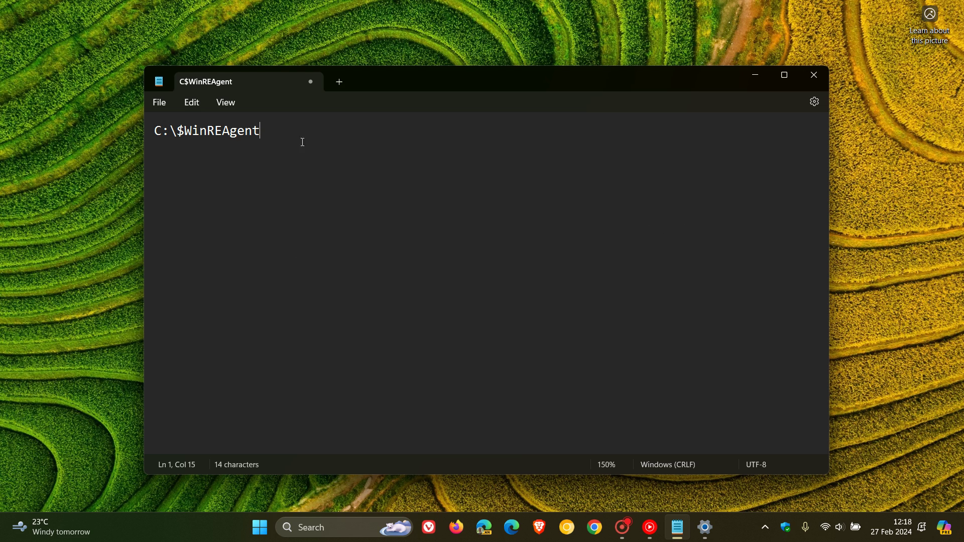
Minimize Notepad, open Local Disk (C:) in File Explorer, and turn on Hidden items
click(753, 75)
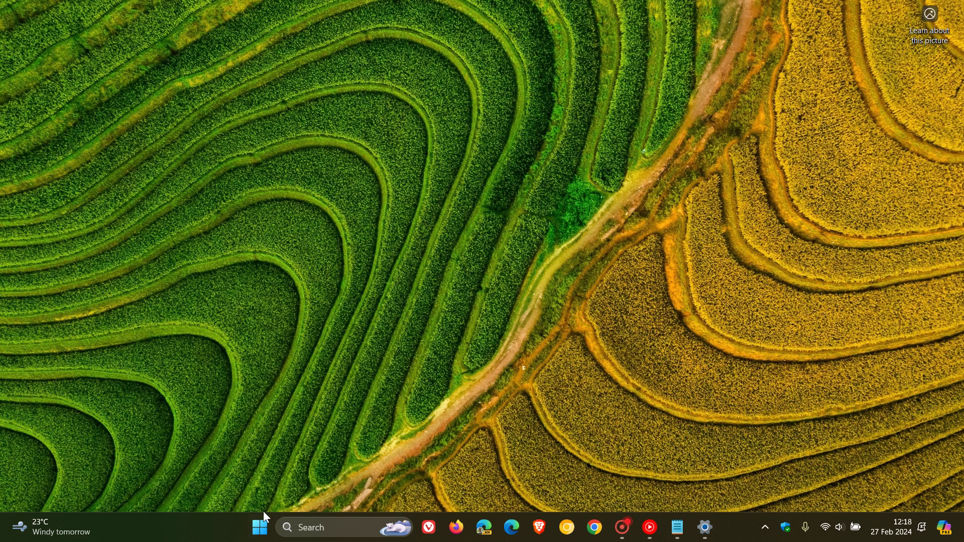
click(260, 526)
click(588, 483)
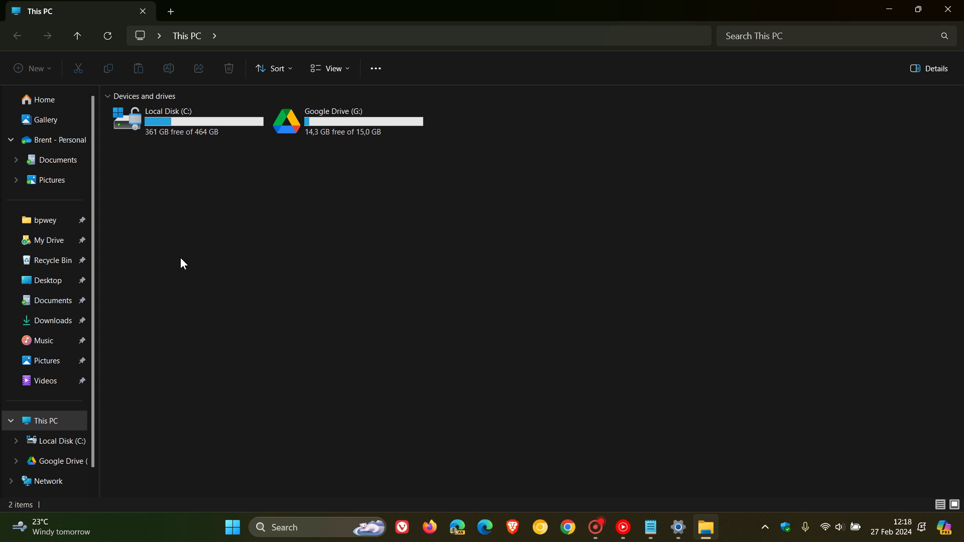
mouse_move(188, 121)
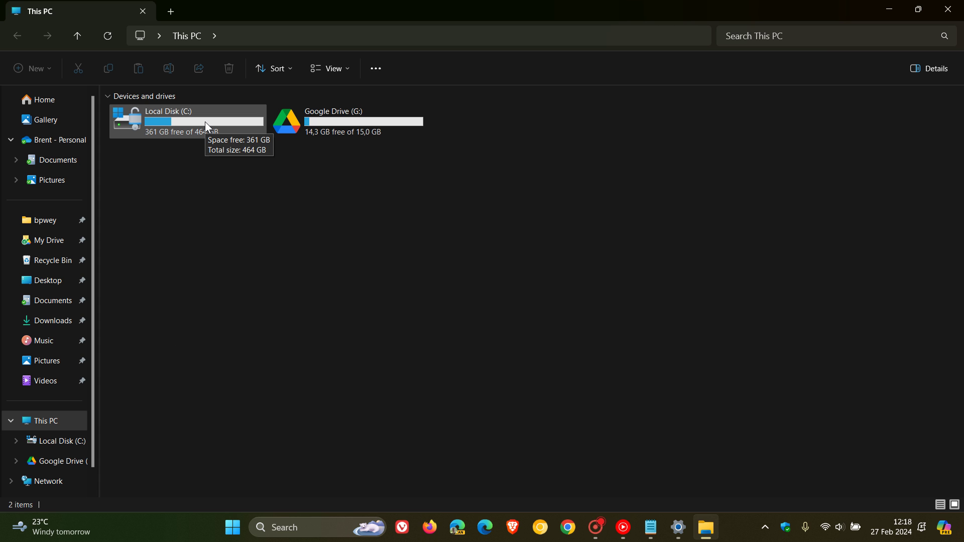
double_click(204, 122)
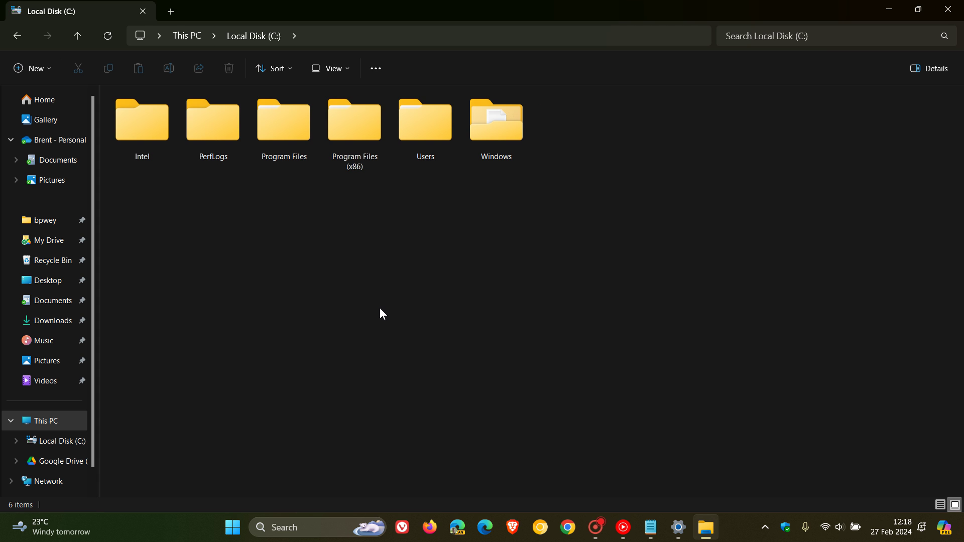
click(329, 72)
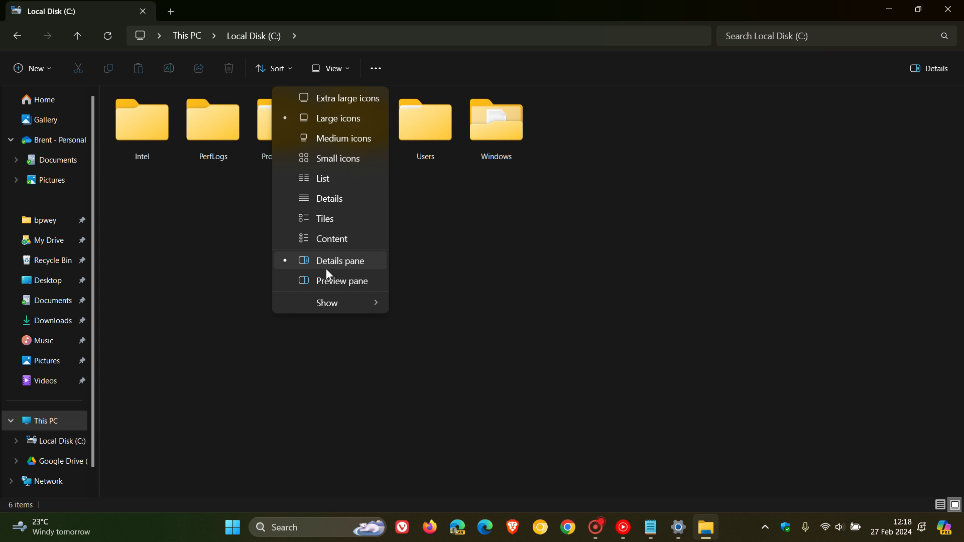
mouse_move(327, 303)
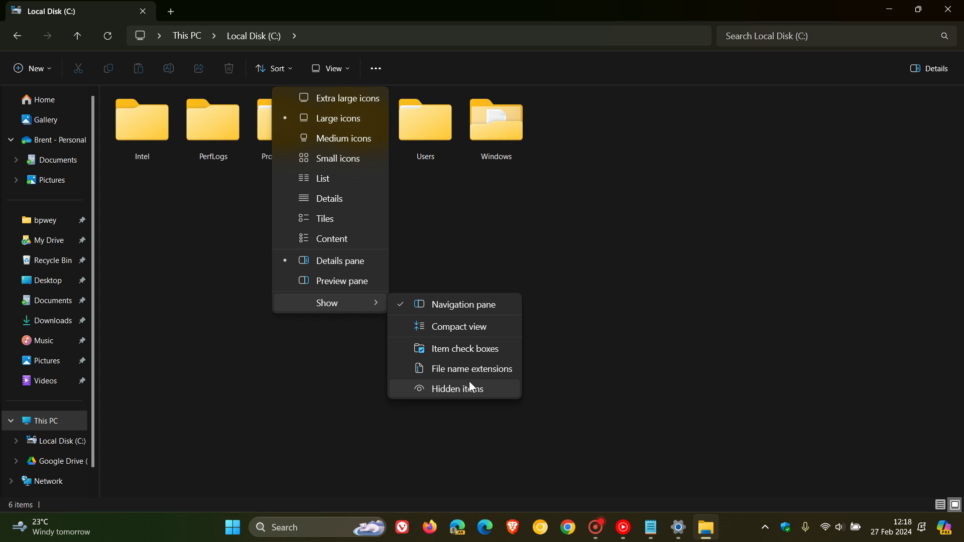
click(471, 393)
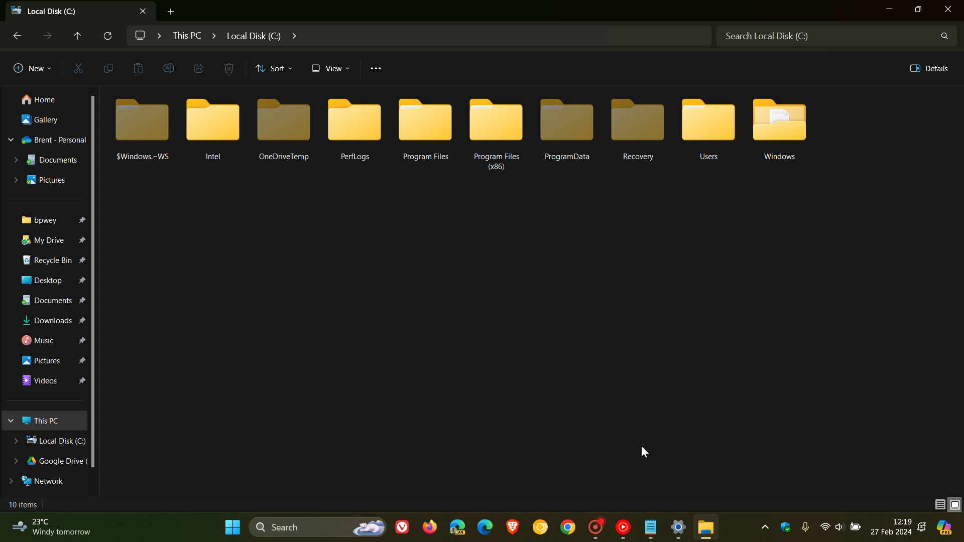
click(651, 528)
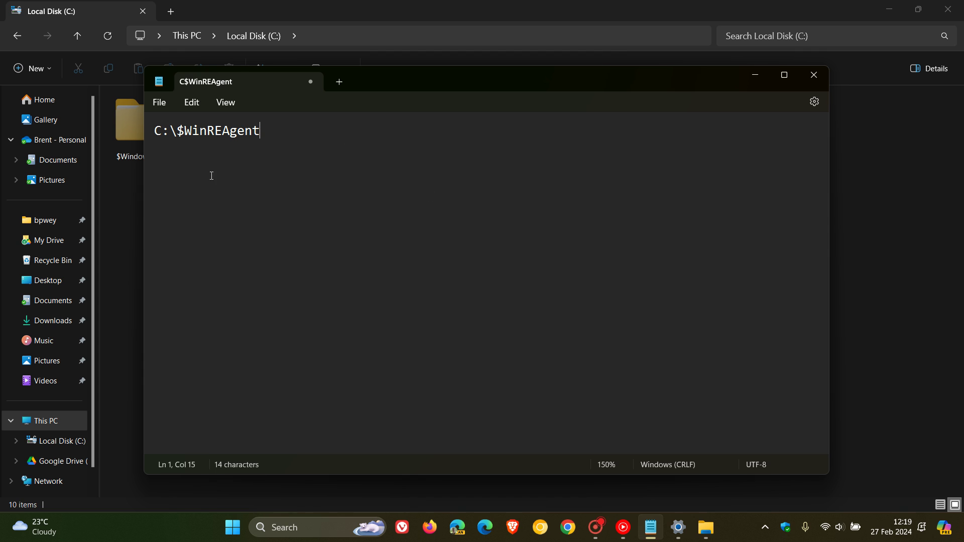
click(751, 76)
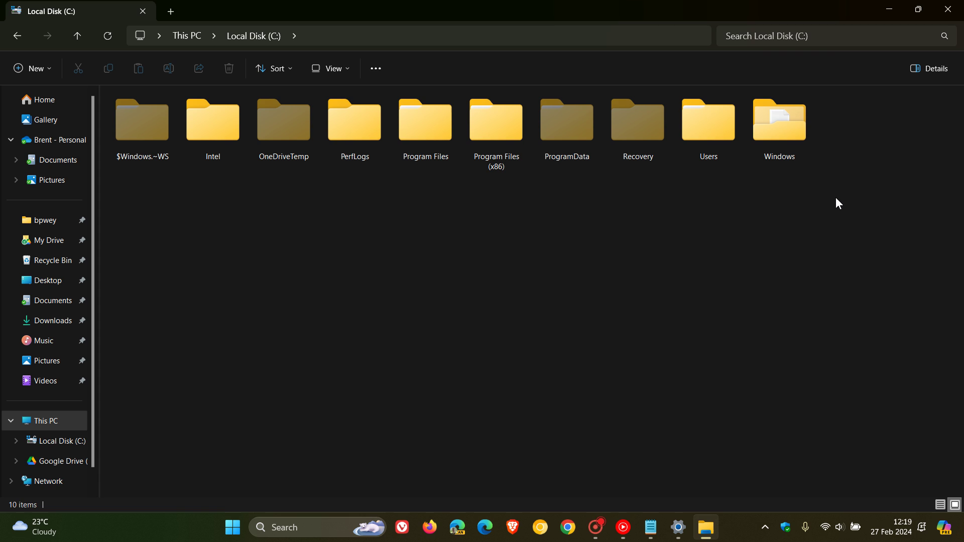
Minimize File Explorer, briefly restore the Update history window, then minimize it too
click(892, 8)
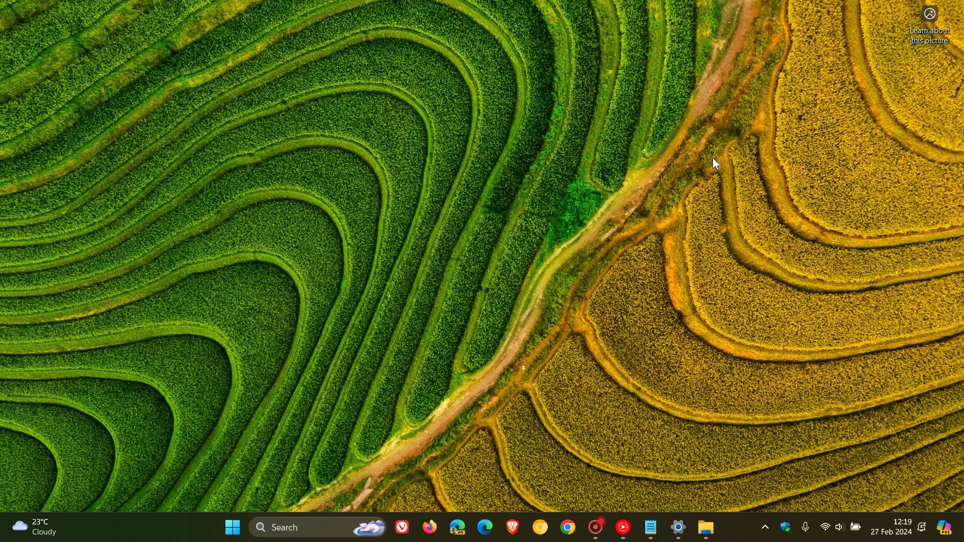
click(678, 527)
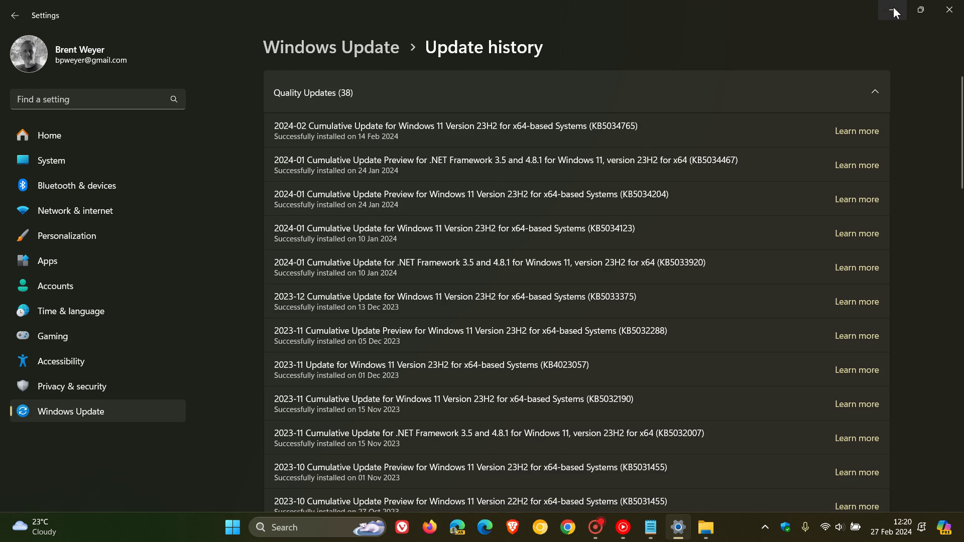
click(893, 8)
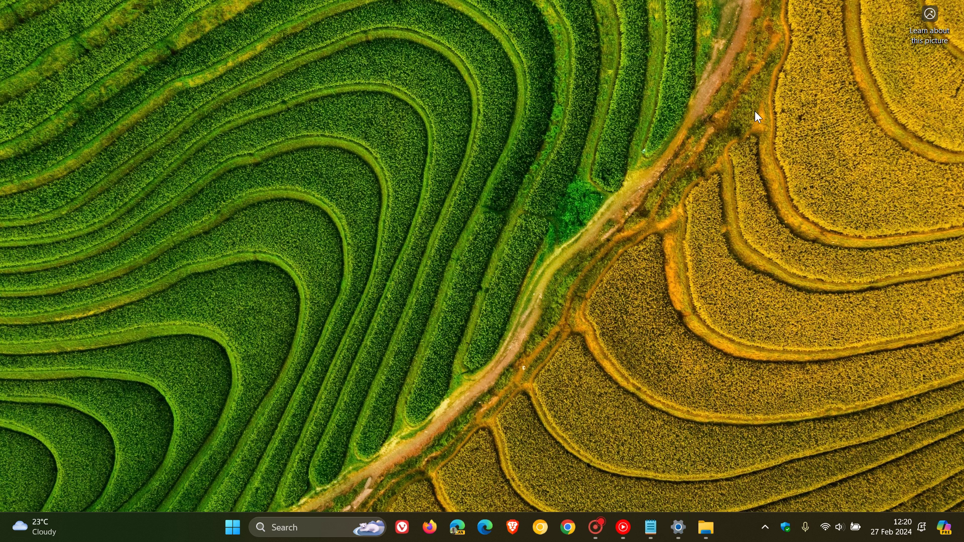